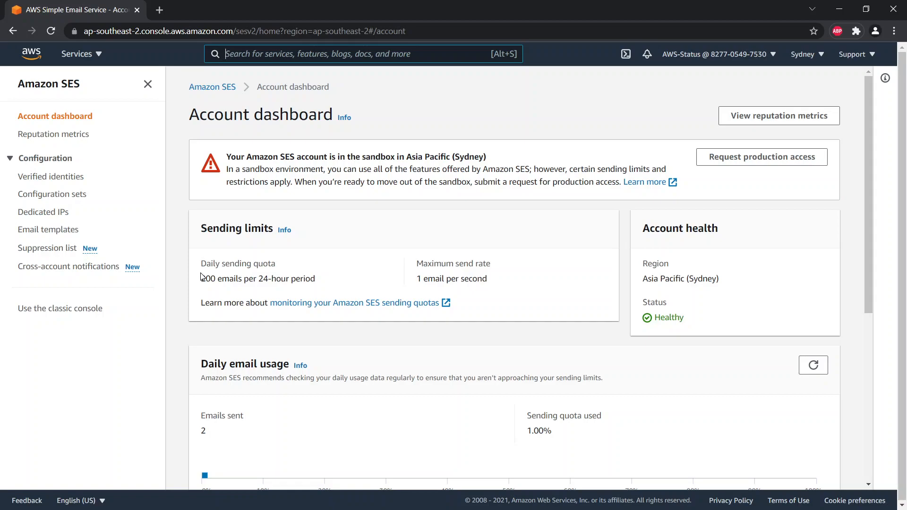
From the Verified identities list, start creating a new identity.
left_click(50, 184)
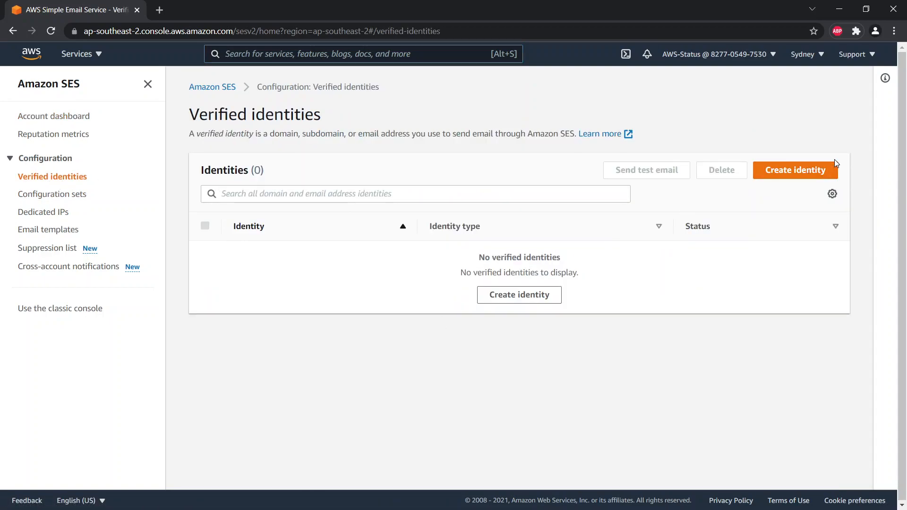
left_click(825, 180)
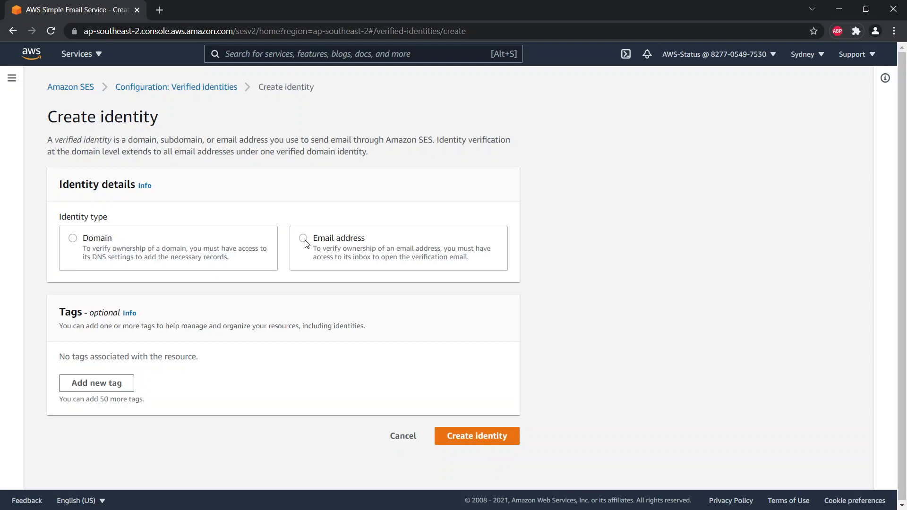
Choose Domain as the identity type and enter the .com domain name.
left_click(305, 242)
left_click(268, 311)
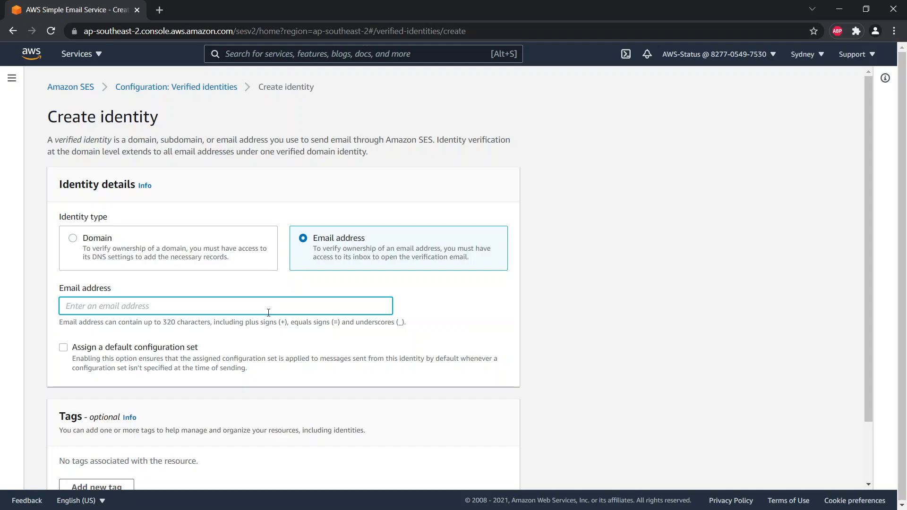
left_click(80, 244)
left_click(134, 308)
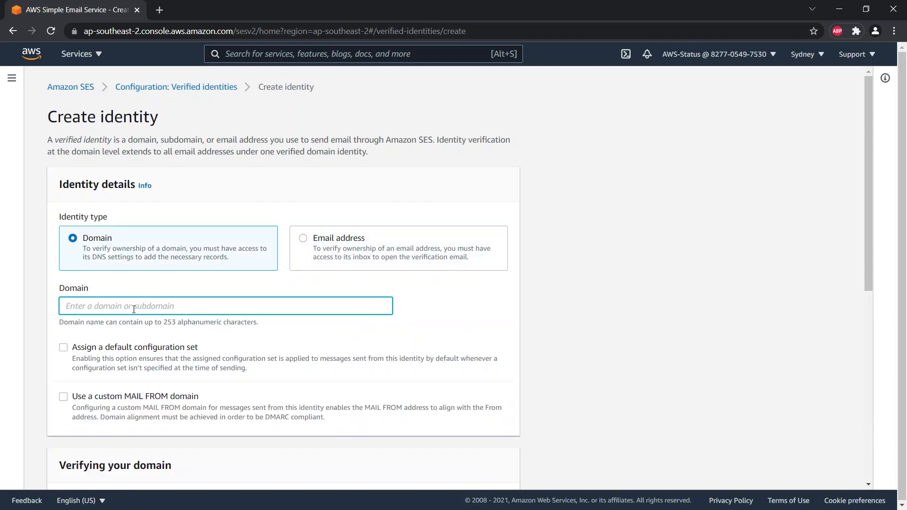
In Advanced DKIM settings, pick Easy DKIM with RSA_2048_BIT and disable Route53 publishing.
scroll(319, 352, "down", 7)
scroll(319, 352, "down", 1)
left_click(115, 294)
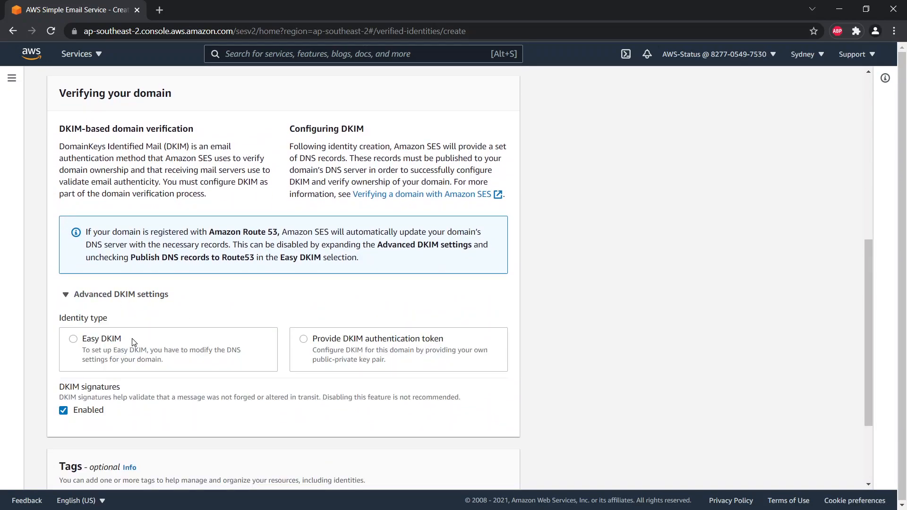
left_click(110, 341)
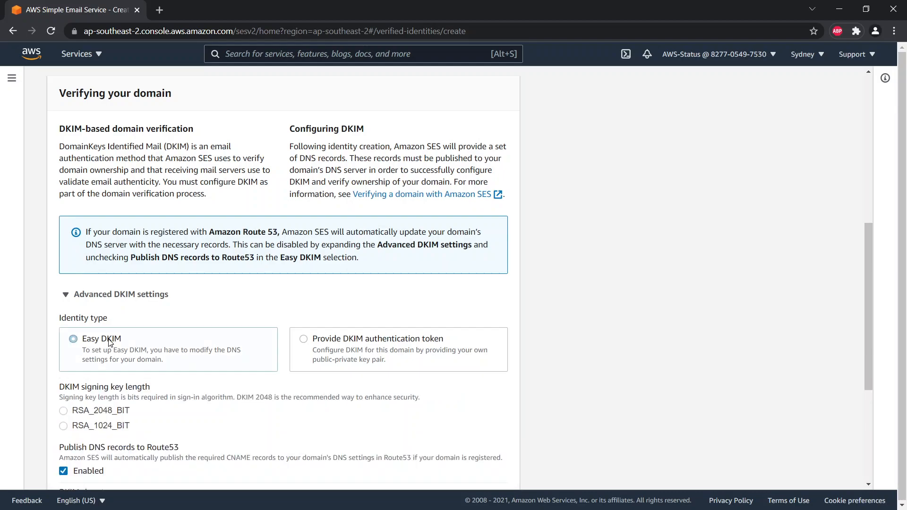
scroll(246, 362, "down", 5)
left_click(118, 185)
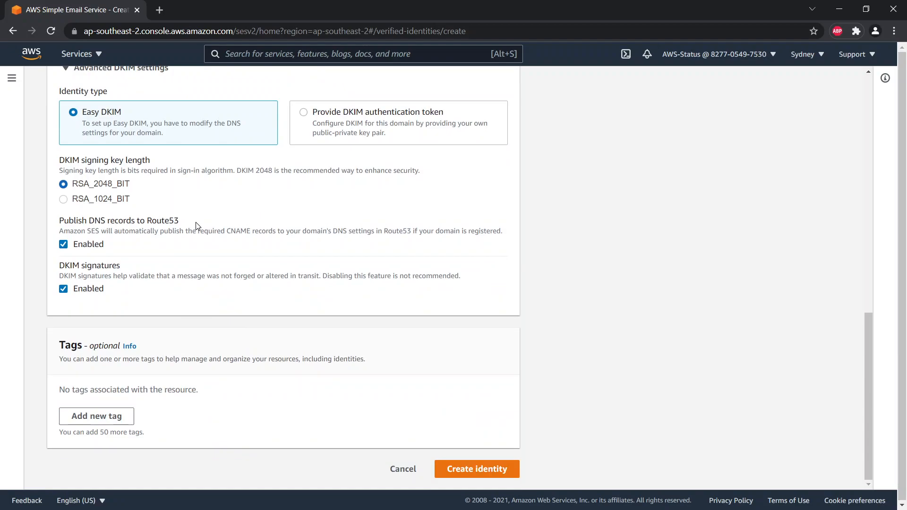
left_click(64, 246)
Create the domain identity and review its verification status and DKIM CNAME records.
left_click(502, 472)
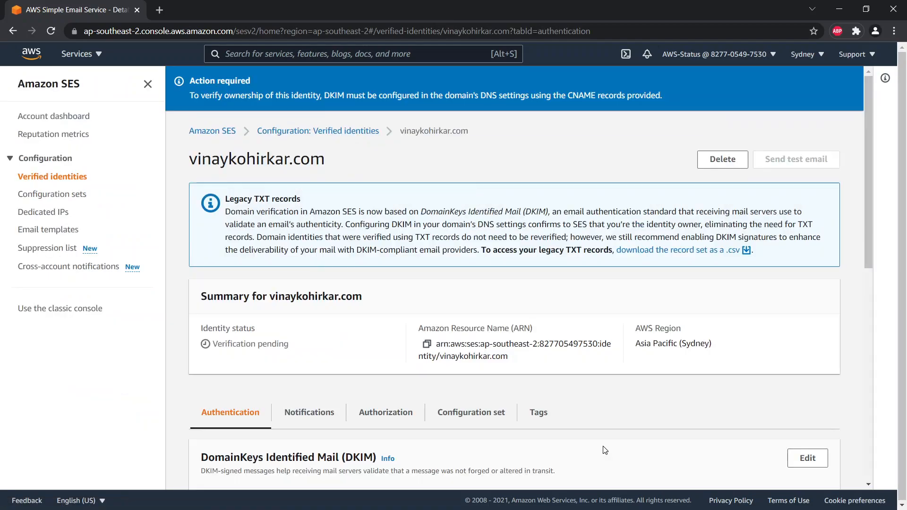
scroll(602, 447, "down", 3)
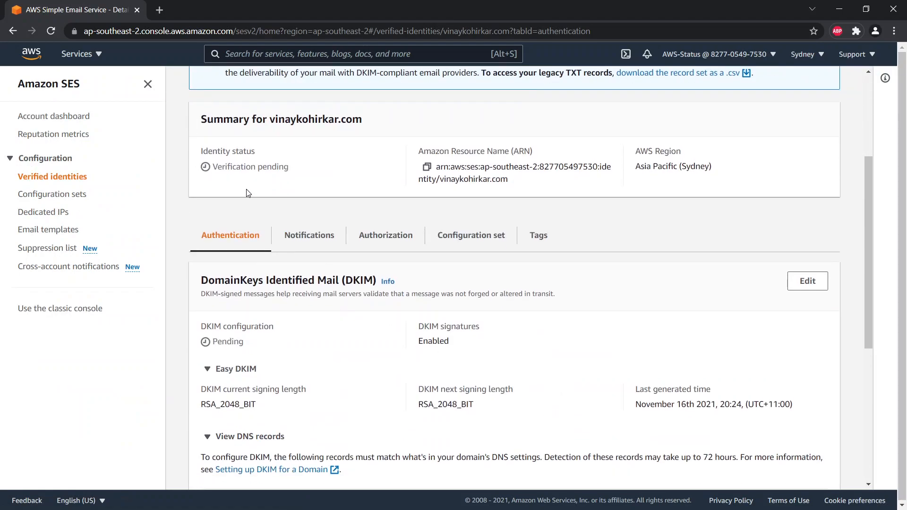
scroll(386, 383, "down", 4)
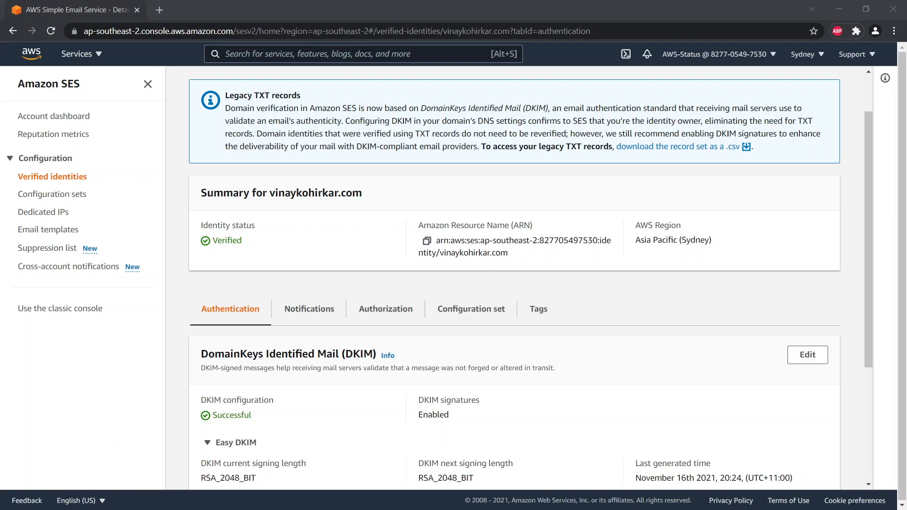
On the DNS management screenshot, circle Add record and underline the record Type.
key("alt+Tab")
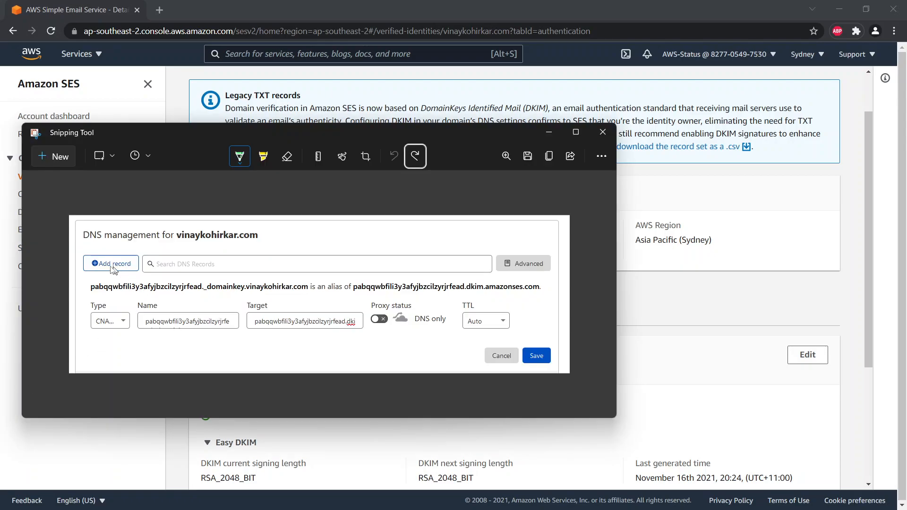
left_click_drag(102, 259, 107, 253)
left_click_drag(107, 339, 121, 334)
Reveal the three DKIM CNAME records in SES, copy the first Name, and reposition the screenshot.
scroll(416, 453, "down", 3)
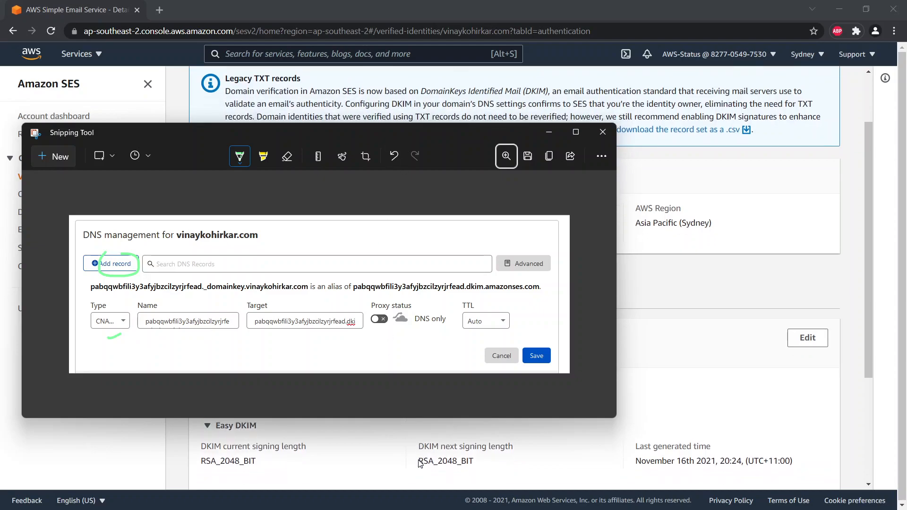
scroll(406, 464, "up", 5)
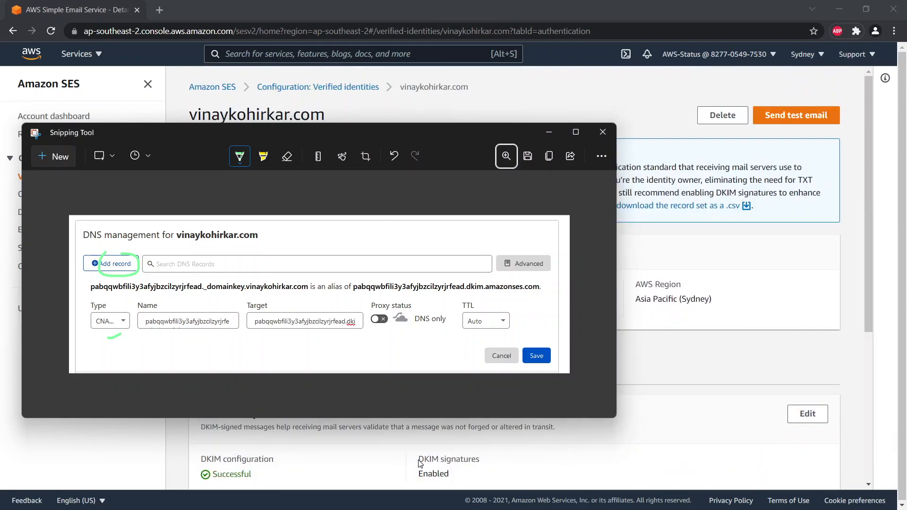
scroll(390, 465, "down", 1)
left_click(390, 465)
left_click(221, 451)
scroll(276, 372, "down", 3)
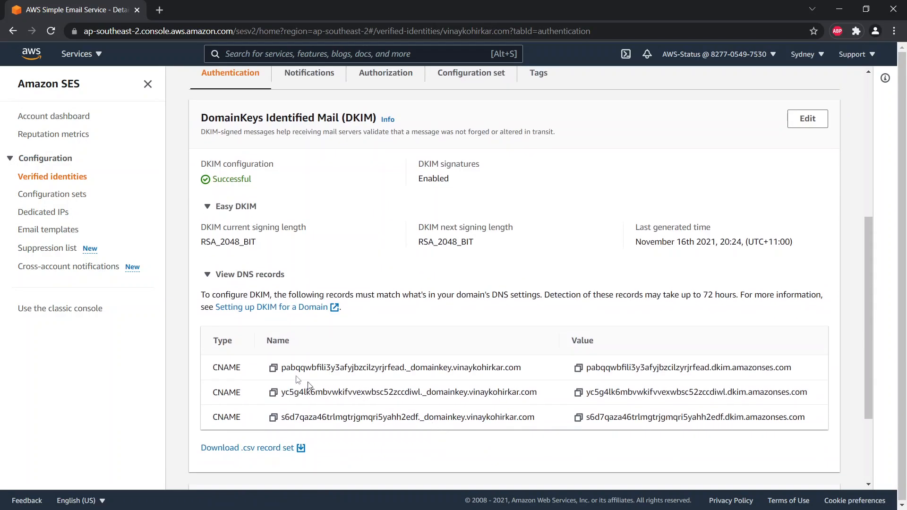
left_click(275, 369)
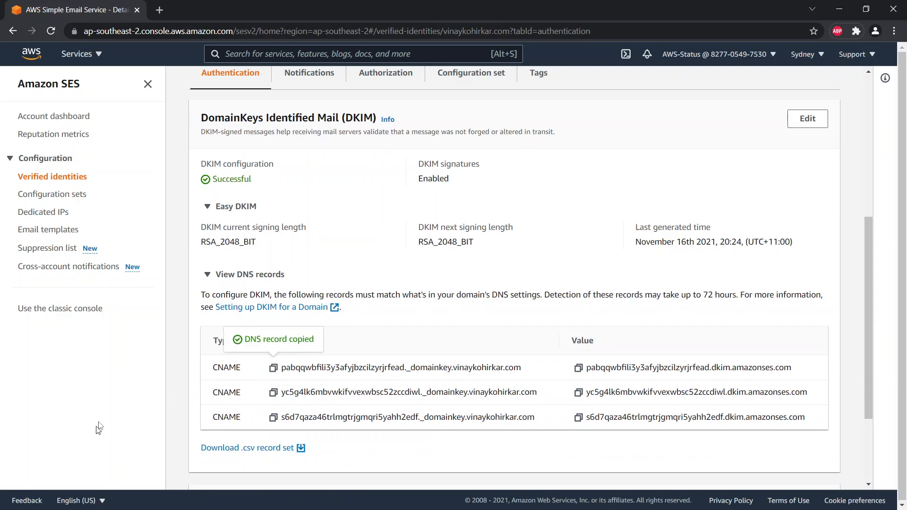
key("alt+Tab")
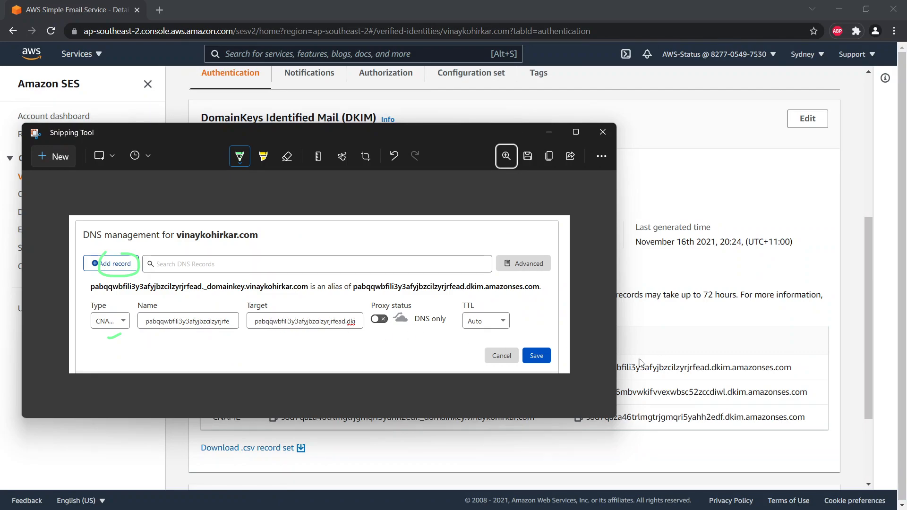
left_click_drag(410, 133, 448, 65)
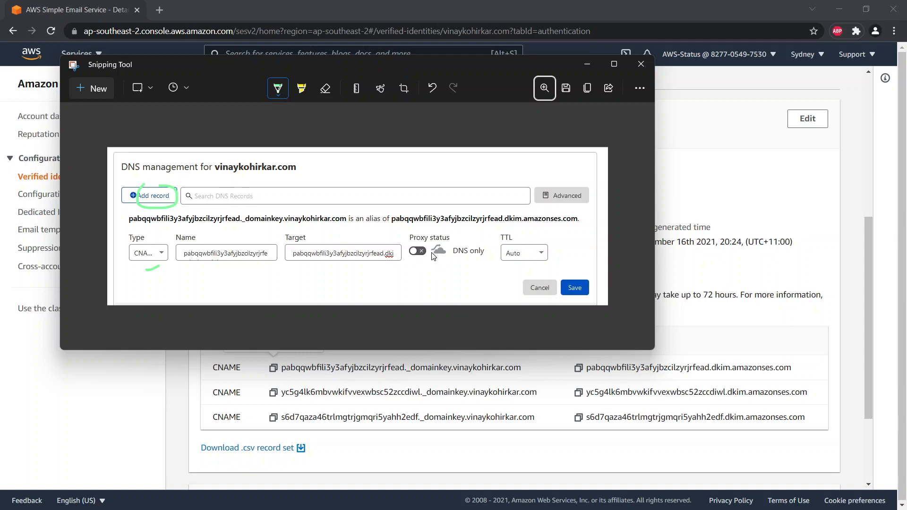
Return to the Verified identities list via the breadcrumb and begin another new identity.
left_click(717, 350)
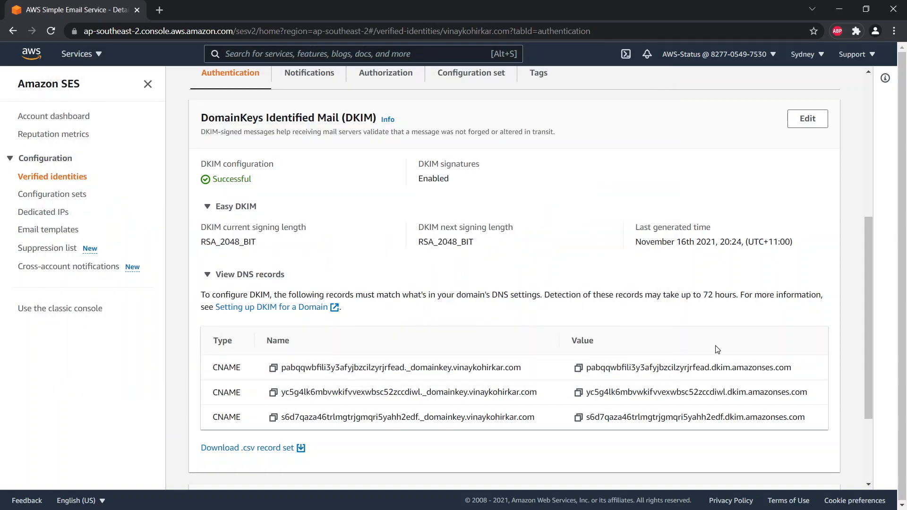
scroll(677, 426, "down", 1)
scroll(675, 423, "down", 2)
scroll(675, 423, "up", 8)
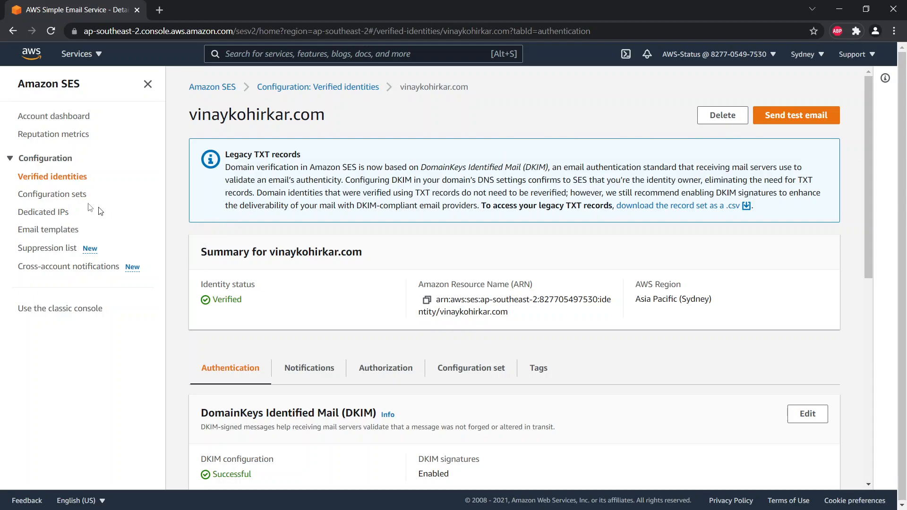
left_click(318, 87)
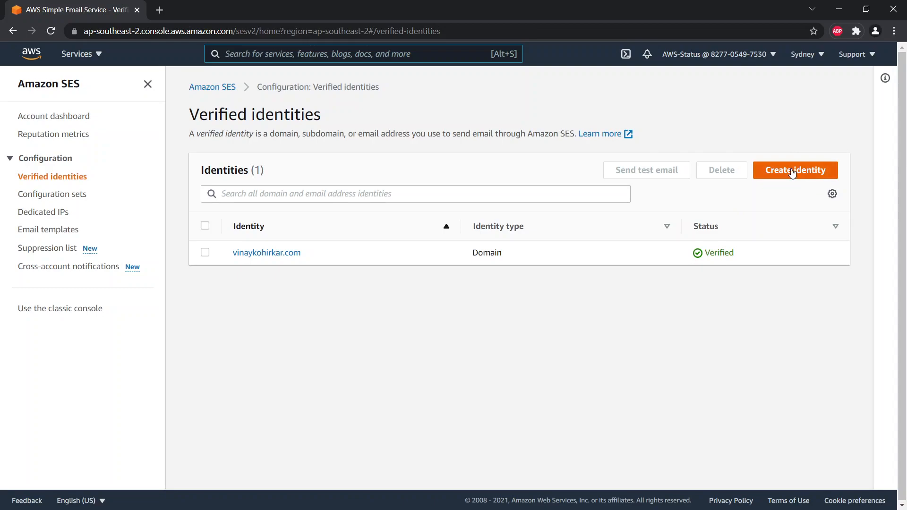
left_click(761, 173)
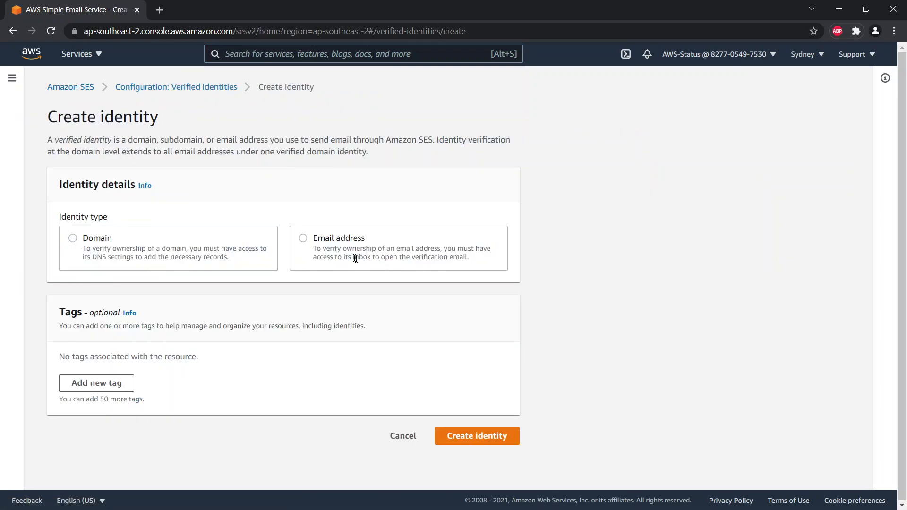
Create an Email address identity for the alerts address on the verified domain.
left_click(305, 245)
scroll(251, 214, "down", 2)
left_click(262, 235)
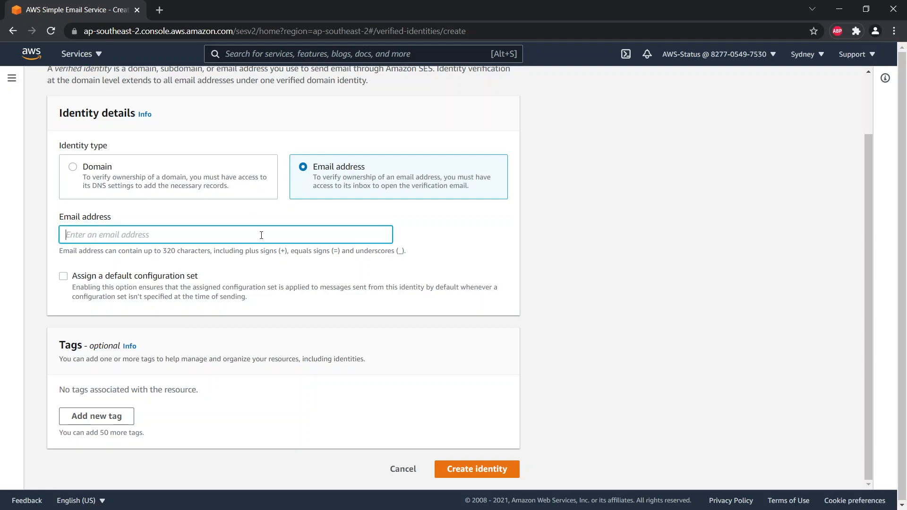
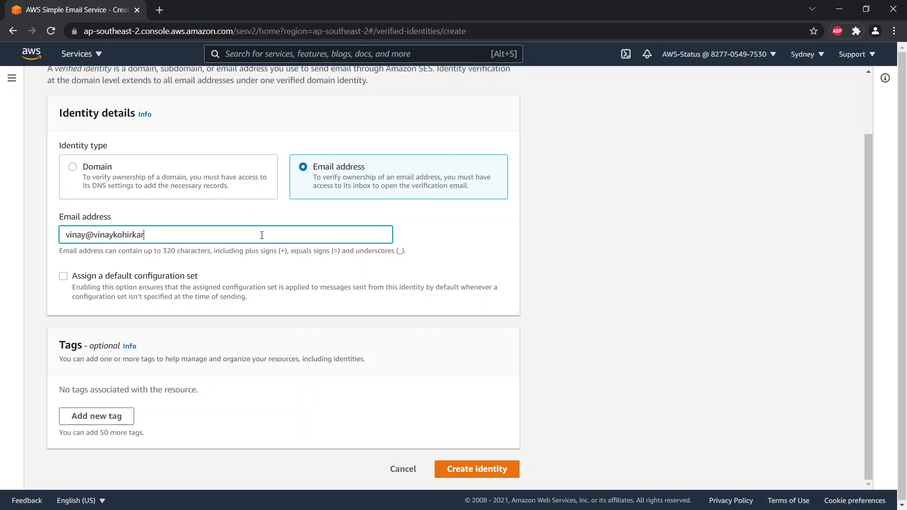
double_click(84, 235)
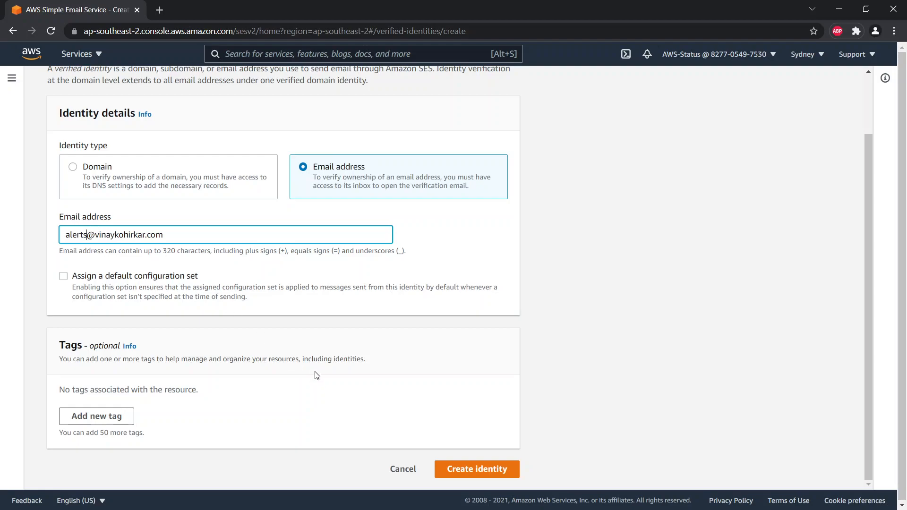
left_click(494, 472)
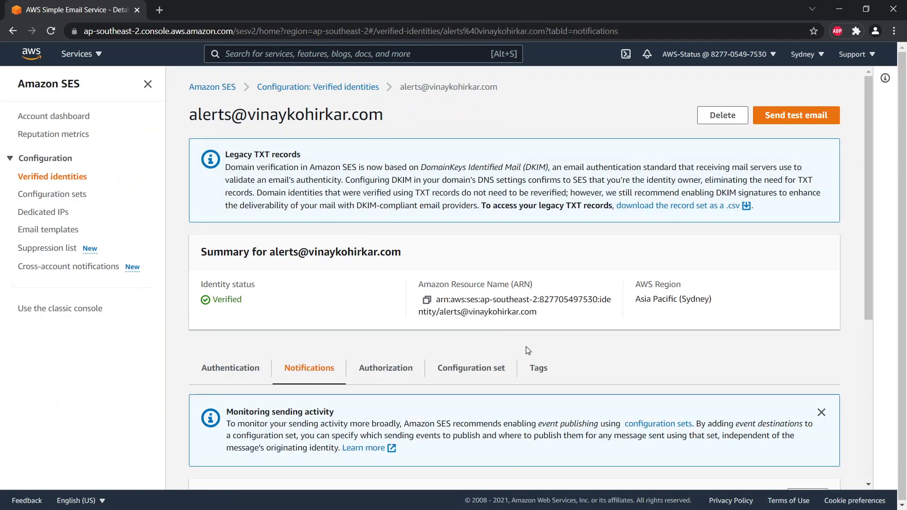
scroll(690, 331, "down", 5)
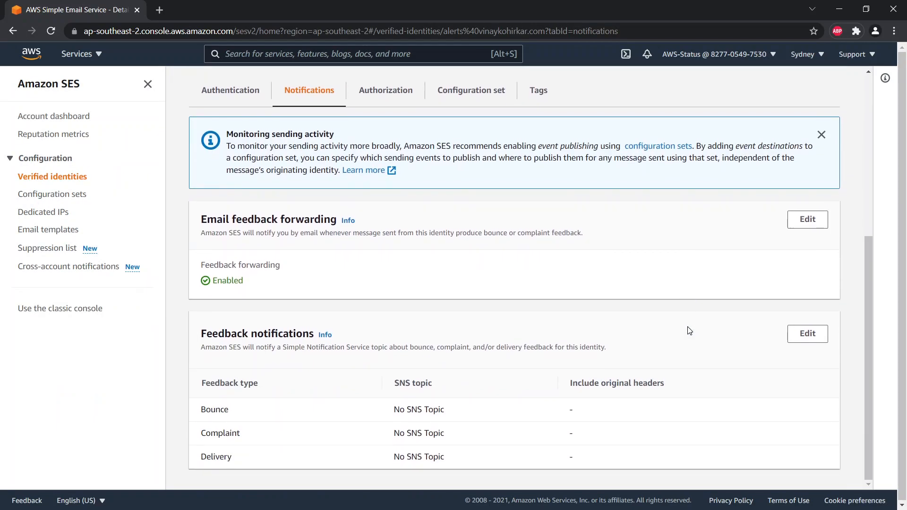
scroll(689, 331, "up", 5)
Create a second Email address identity using the personal address on the domain.
left_click(49, 178)
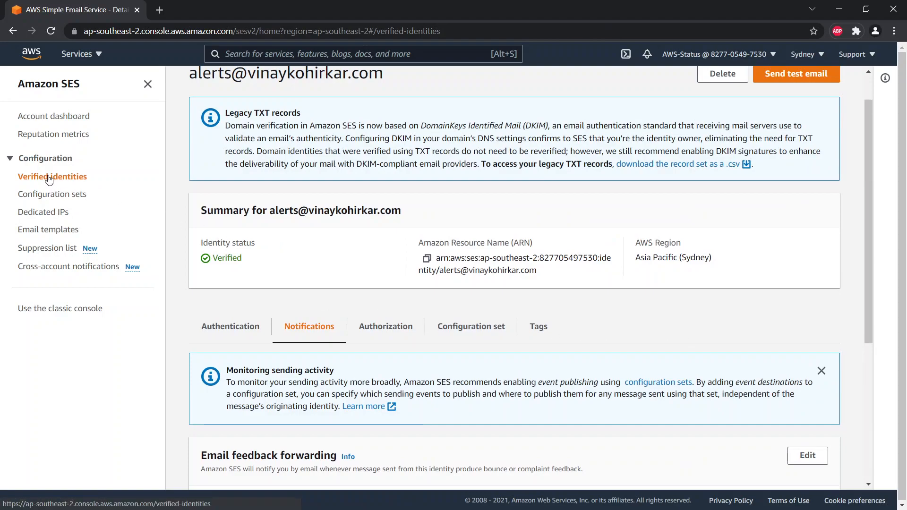
left_click(800, 170)
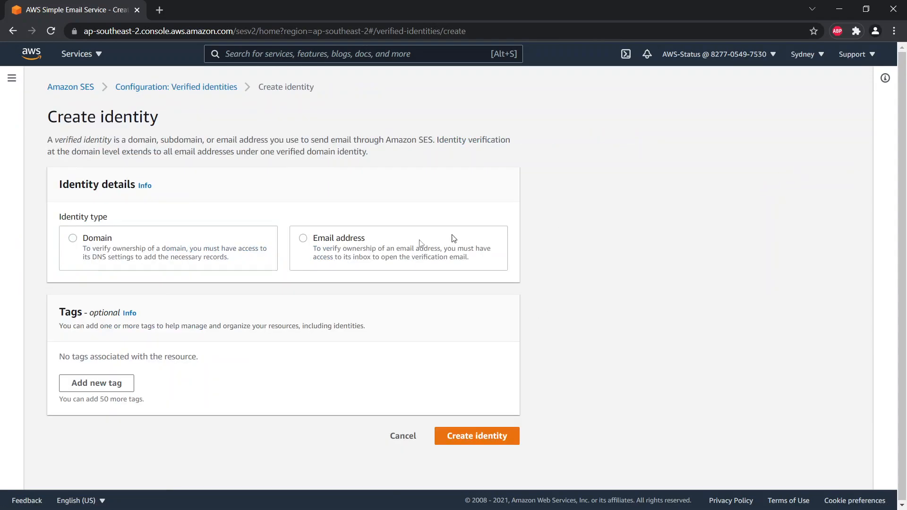
left_click(352, 235)
left_click(152, 304)
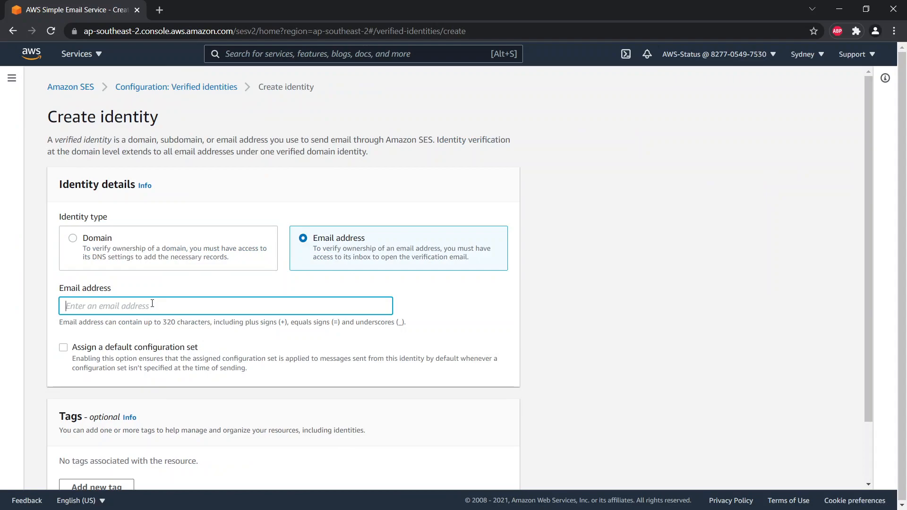
scroll(191, 295, "down", 2)
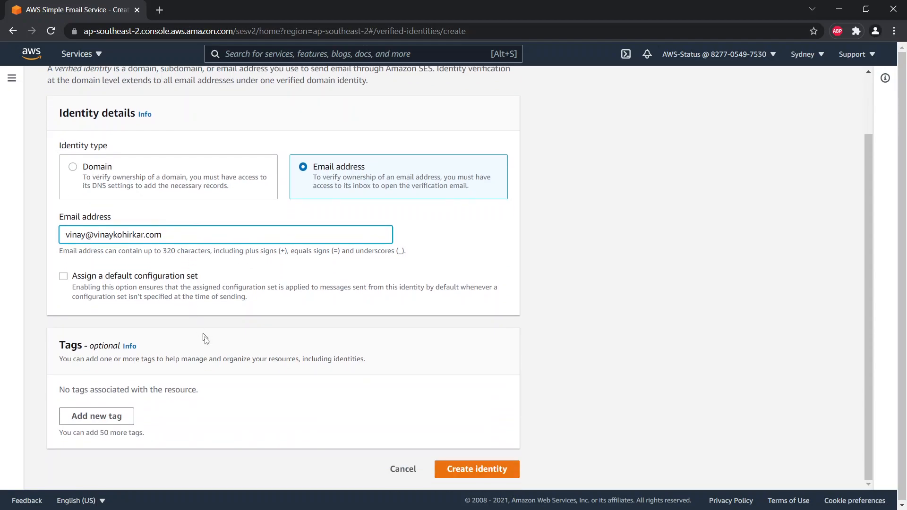
left_click(513, 464)
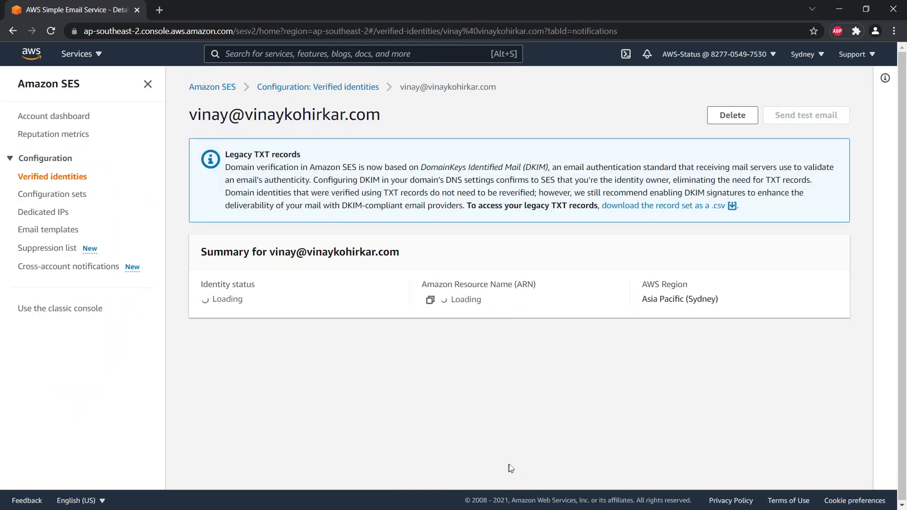
Review the Verified identities list showing the domain and both email addresses as Verified.
left_click(52, 176)
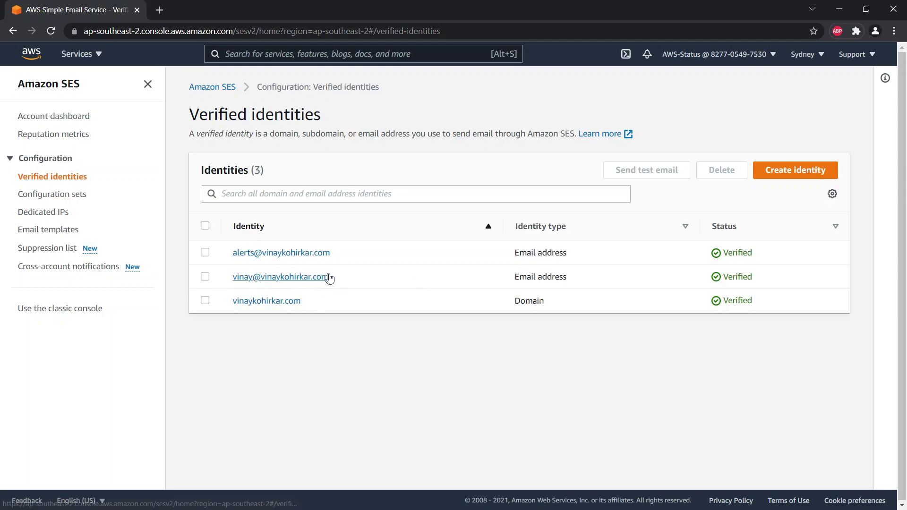
left_click_drag(336, 260, 244, 275)
left_click(387, 377)
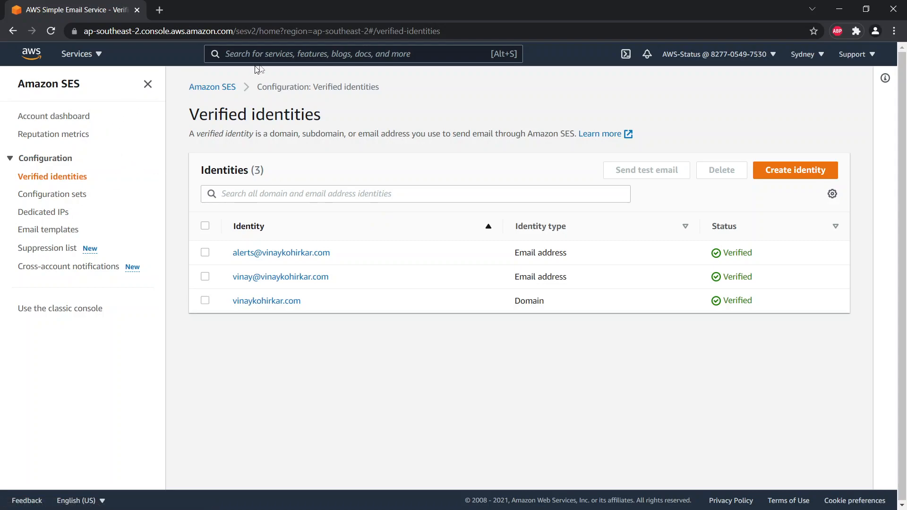
Launch Create SMTP credentials from the dashboard's SMTP settings, then return to review the endpoint.
left_click(53, 118)
scroll(357, 420, "down", 7)
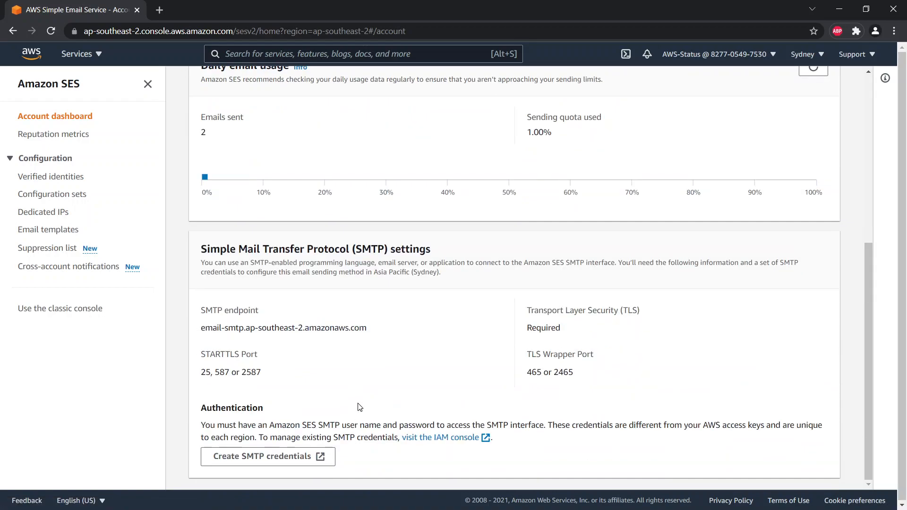
left_click(299, 455)
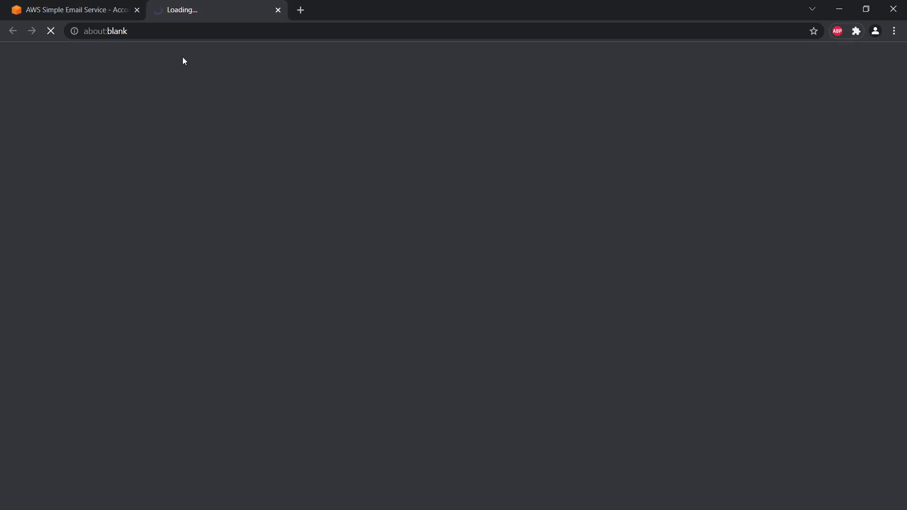
left_click(75, 10)
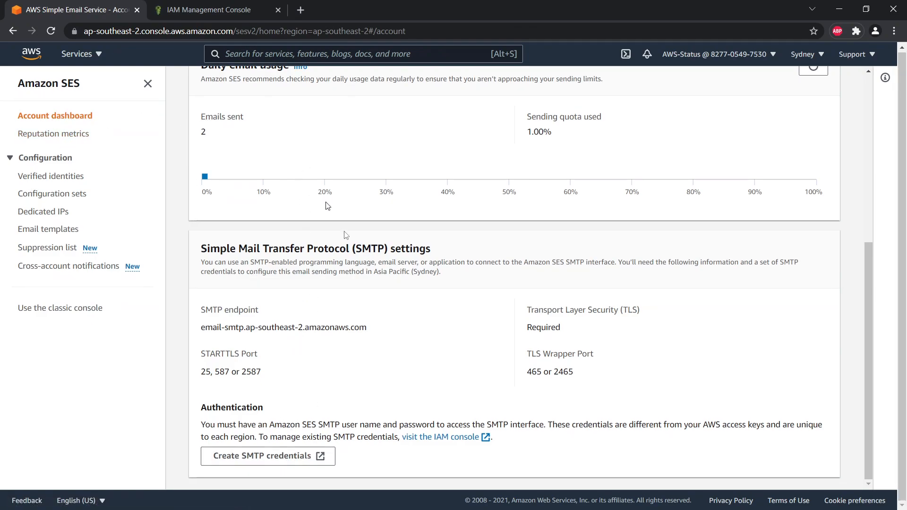
scroll(429, 367, "up", 5)
scroll(431, 383, "down", 5)
Create the IAM SMTP user named sestest.
left_click(243, 5)
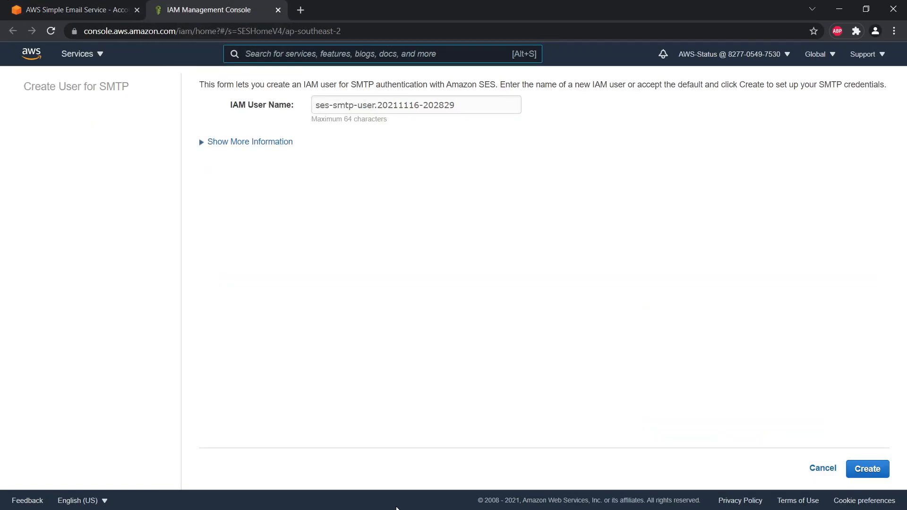
triple_click(393, 98)
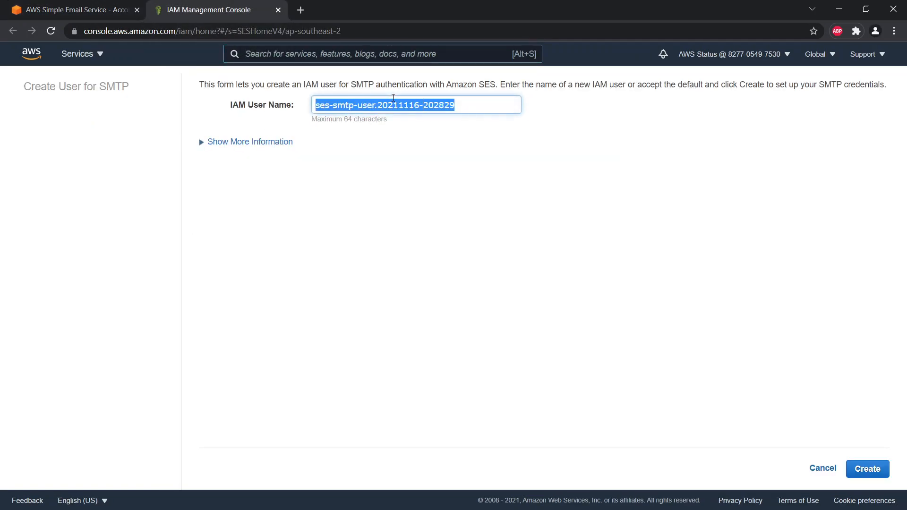
type("sestest")
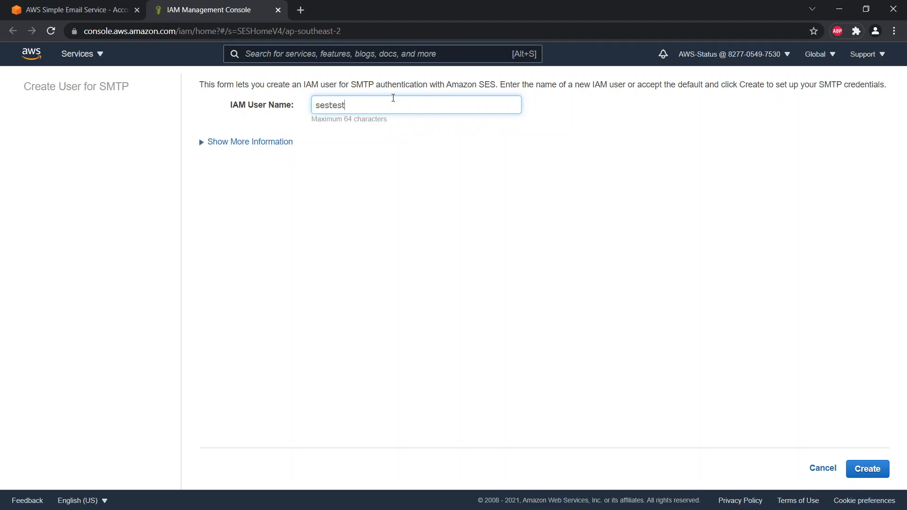
left_click(286, 135)
left_click(875, 467)
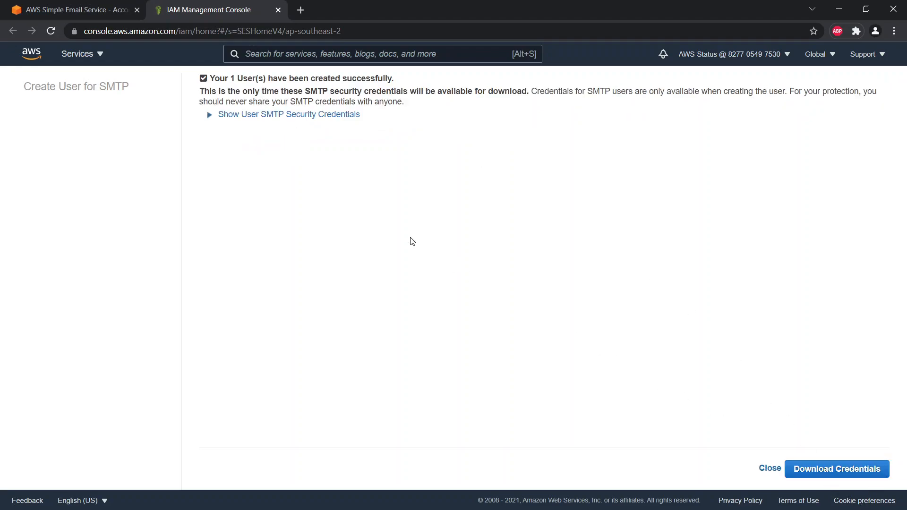
Reveal and copy the sestest user's SMTP username and password.
left_click(246, 115)
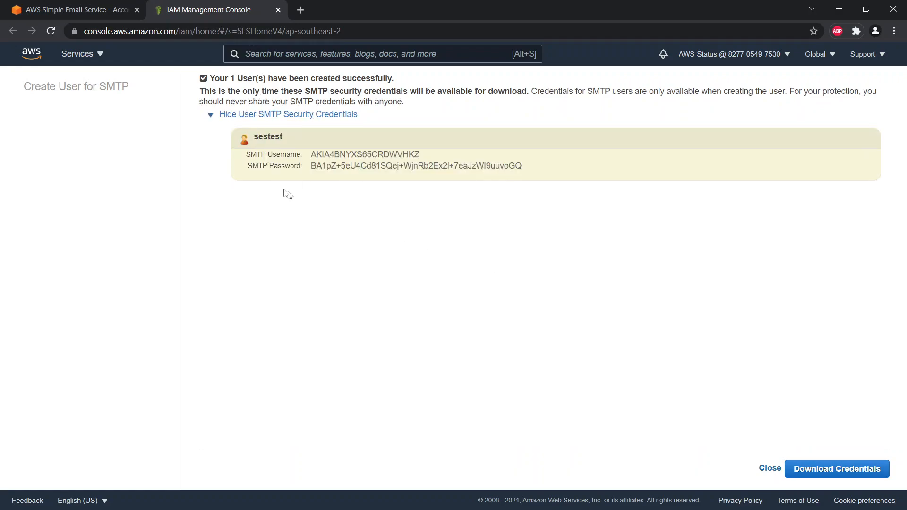
left_click_drag(233, 130, 543, 174)
right_click(427, 163)
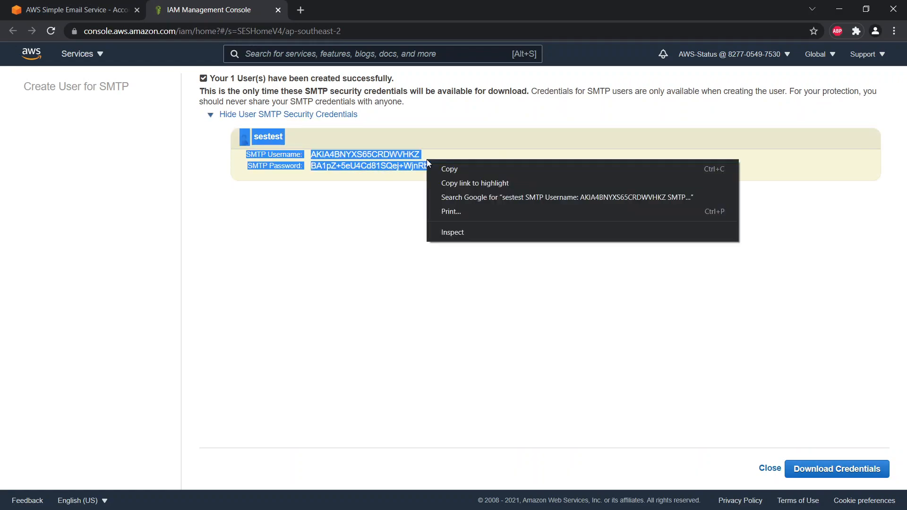
left_click(450, 169)
left_click(326, 281)
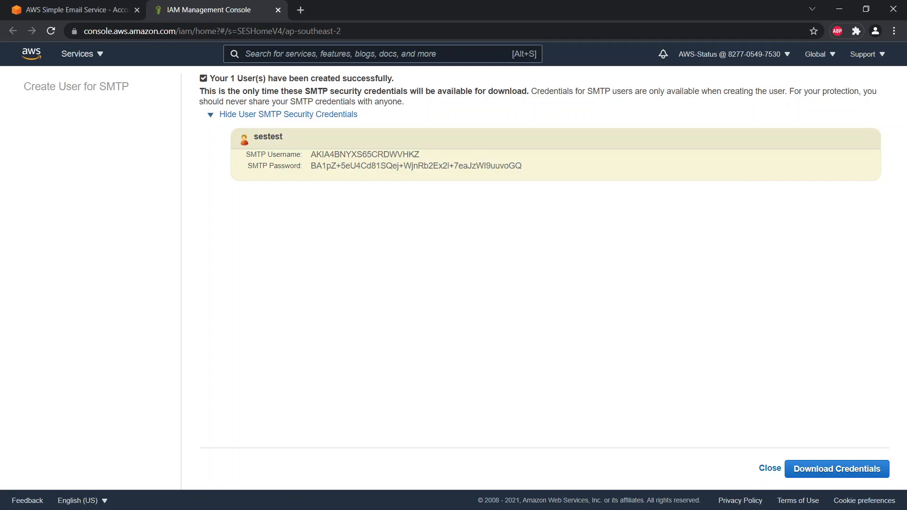
Paste the sestest SMTP credentials into a new Notepad note, then go back to the IAM page.
key("alt+Tab")
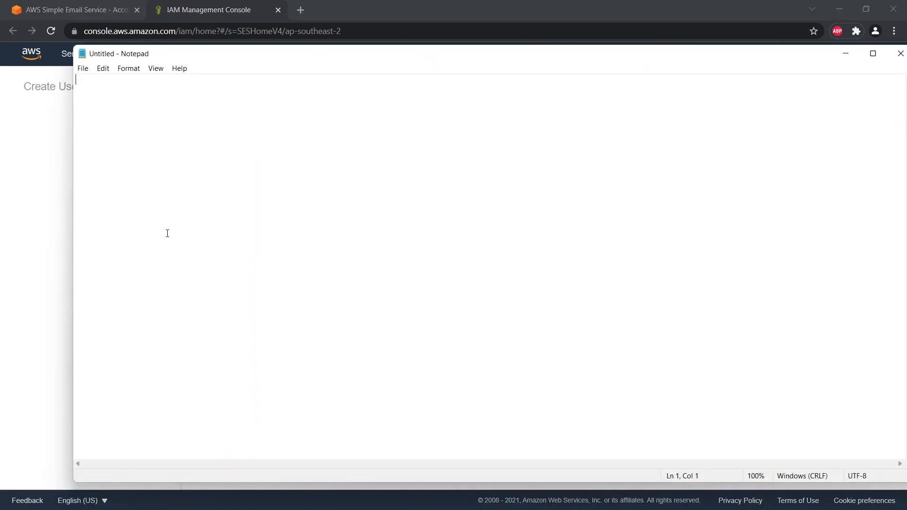
key("ctrl+v")
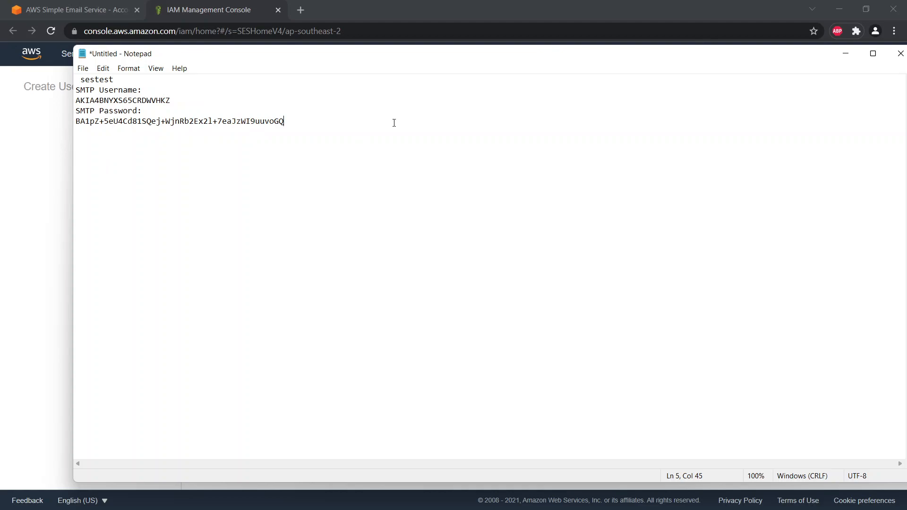
key("Return")
key("Return")
left_click(38, 253)
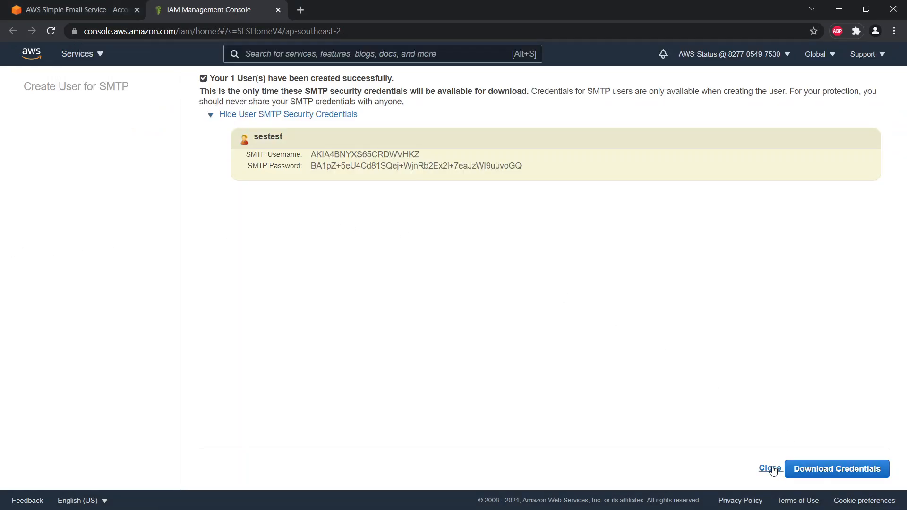
Create another access key on the sestest user's Security credentials tab.
left_click(770, 469)
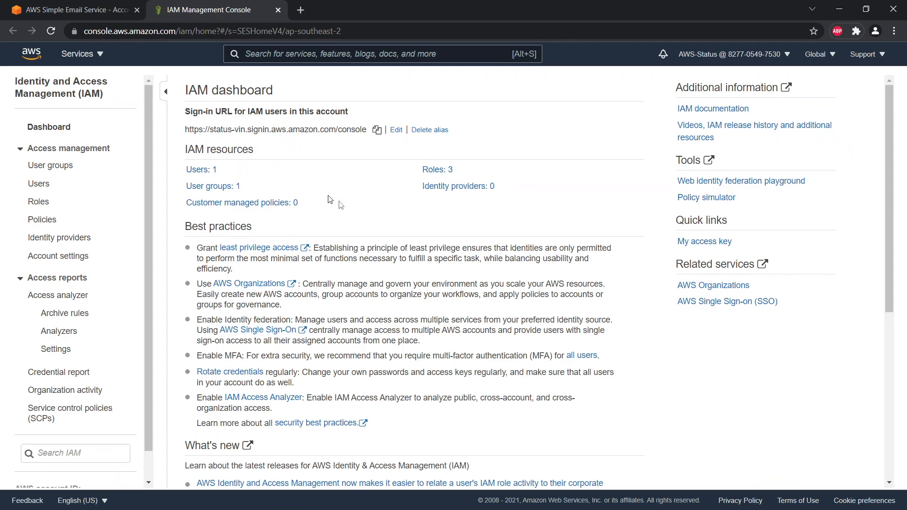
left_click(198, 171)
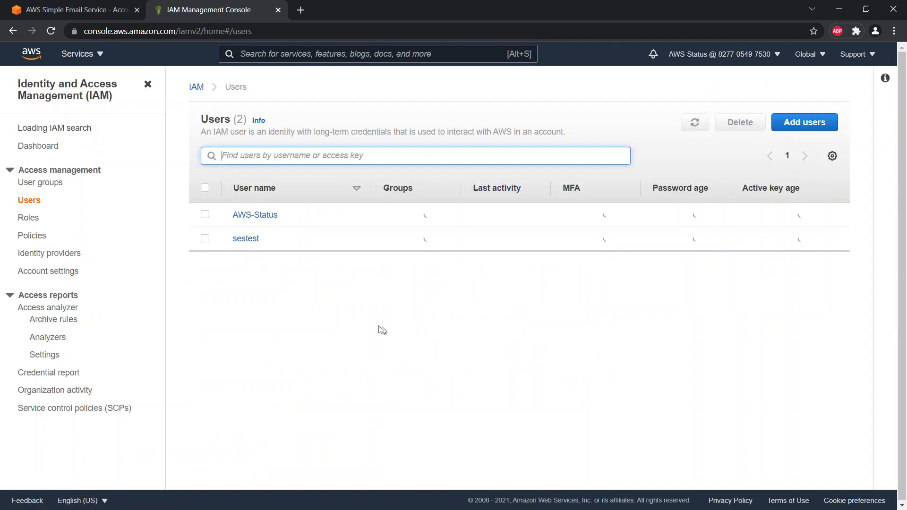
left_click(254, 240)
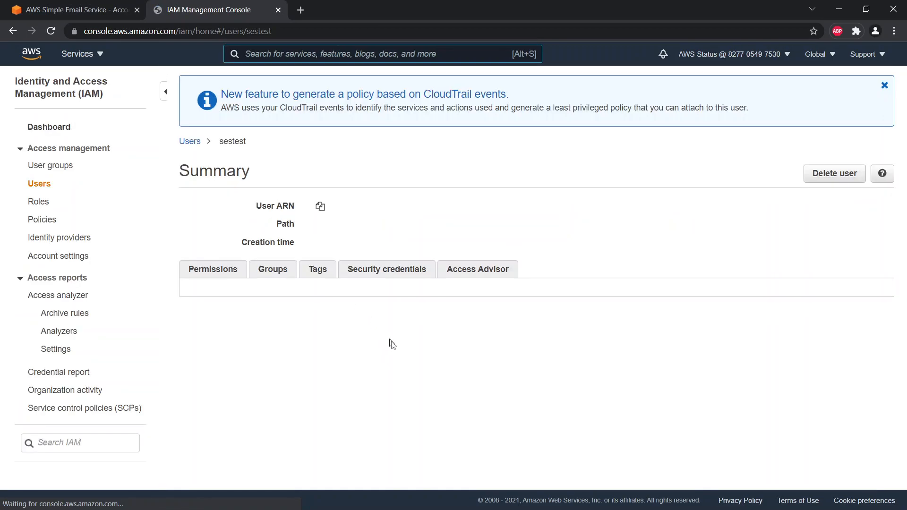
left_click(396, 273)
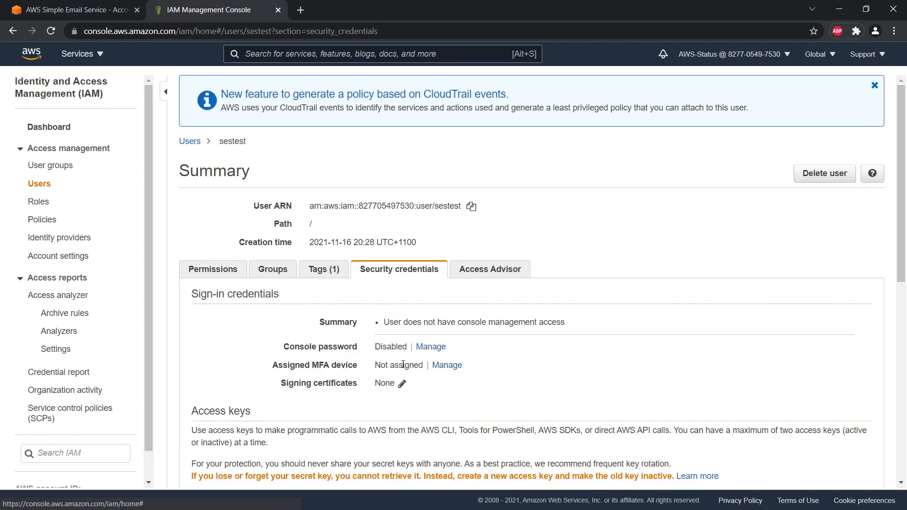
scroll(403, 366, "down", 3)
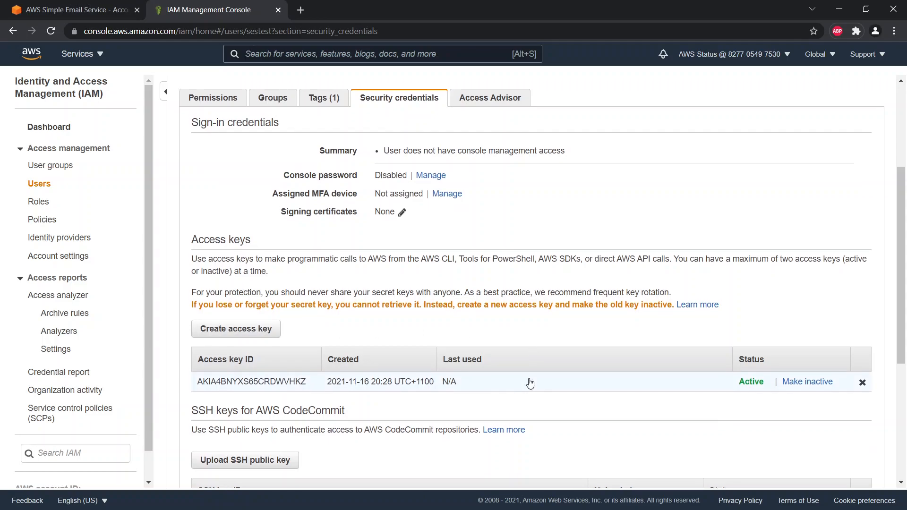
scroll(530, 381, "up", 5)
scroll(424, 392, "down", 3)
scroll(424, 392, "down", 2)
left_click(252, 264)
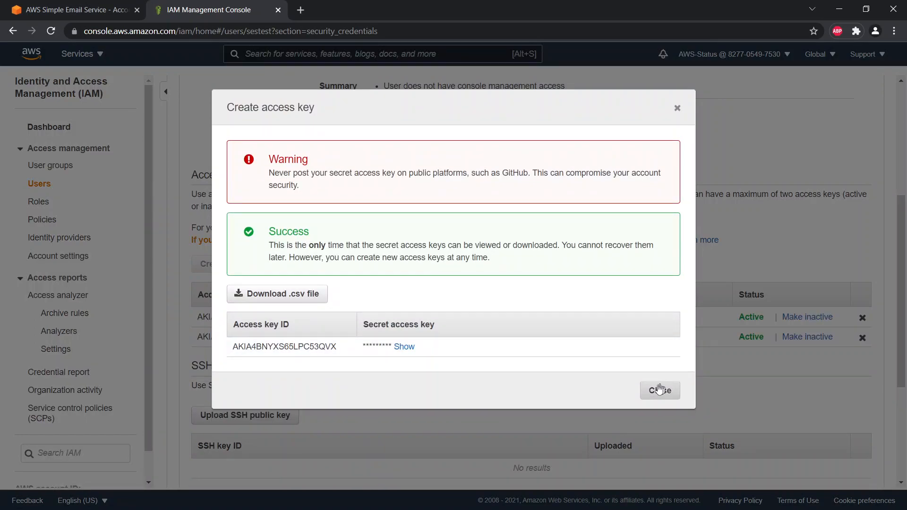
left_click(656, 389)
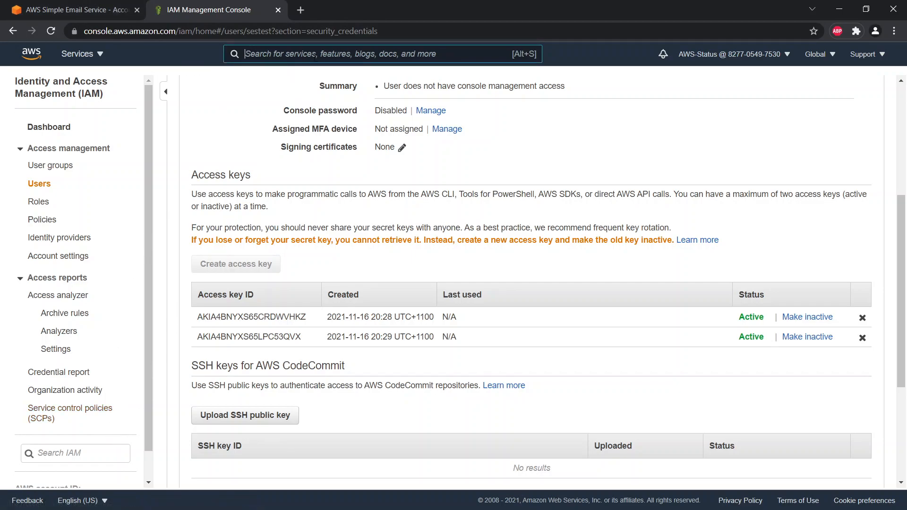
Open the Amazon Simple Email Service dashboard via search and scroll to SMTP settings.
type("ses")
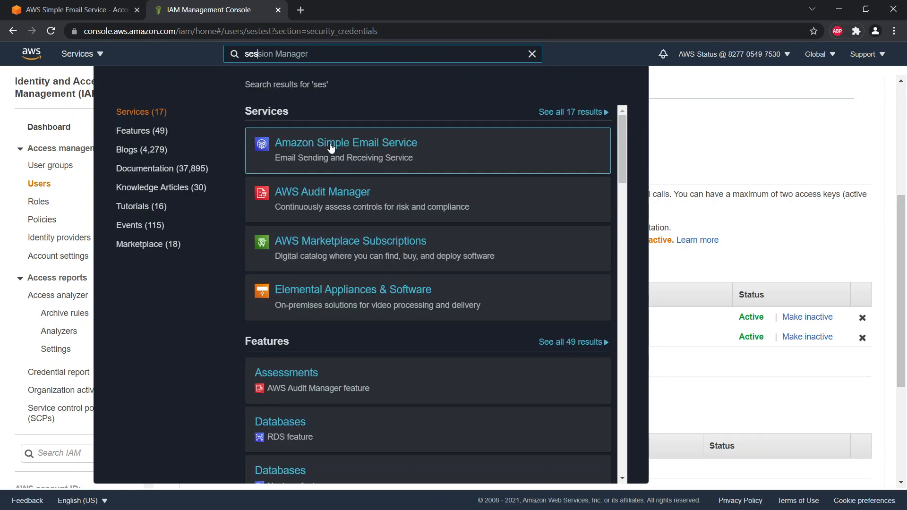
left_click(331, 148)
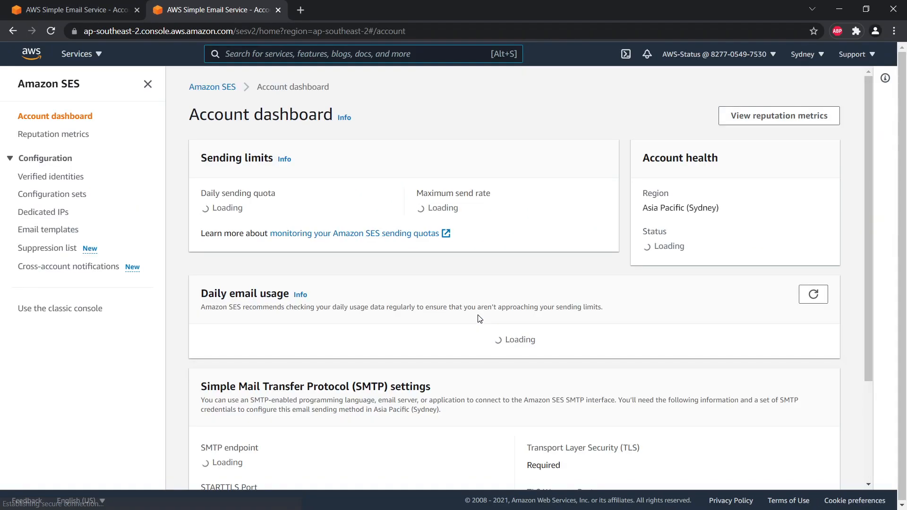
scroll(478, 319, "down", 5)
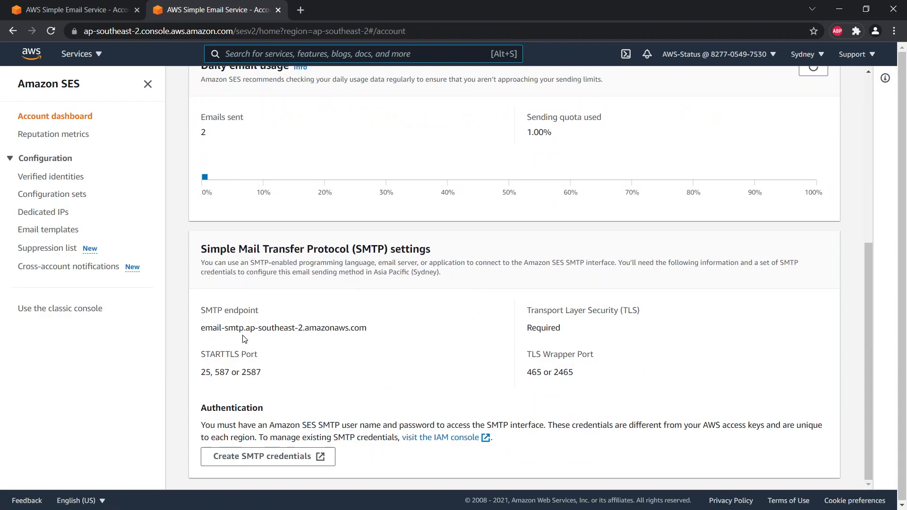
Highlight the SMTP endpoint address, STARTTLS port 587 and TLS wrapper port 465.
left_click_drag(203, 310, 422, 343)
triple_click(303, 328)
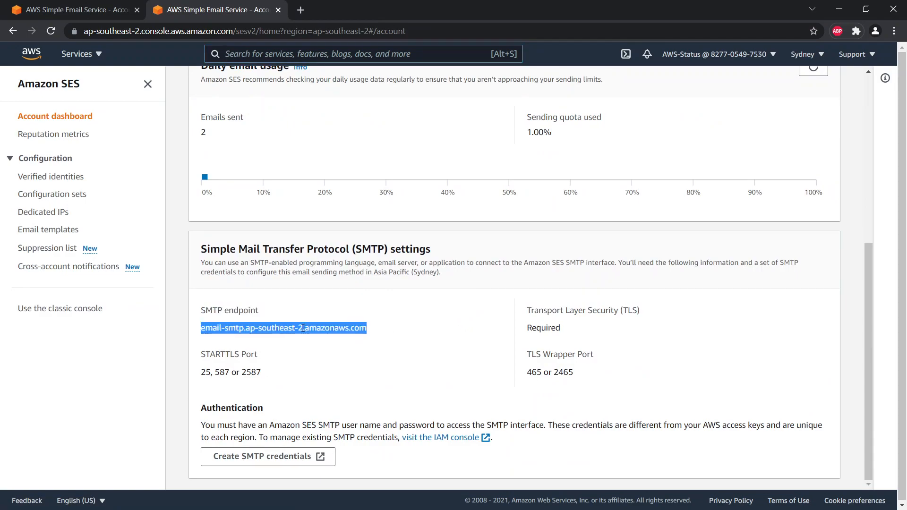
left_click(478, 344)
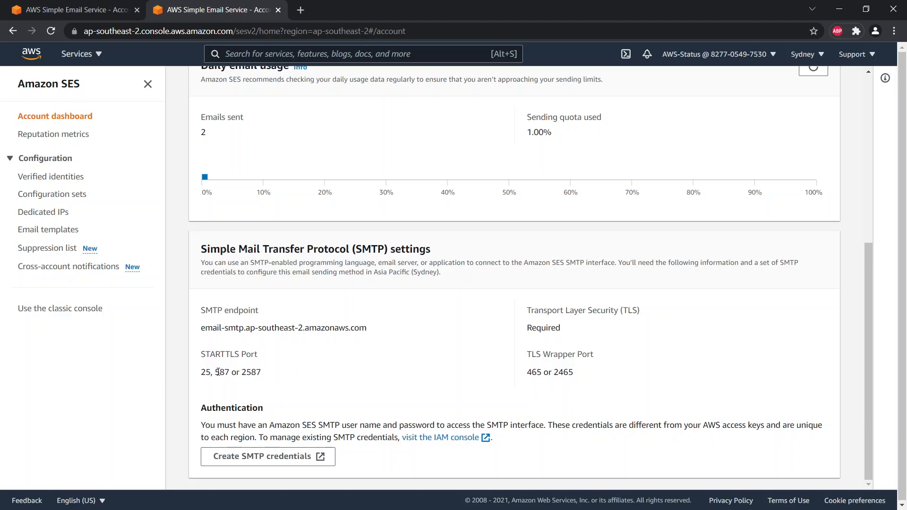
left_click_drag(217, 374, 230, 375)
left_click(529, 373)
double_click(530, 373)
left_click(541, 375)
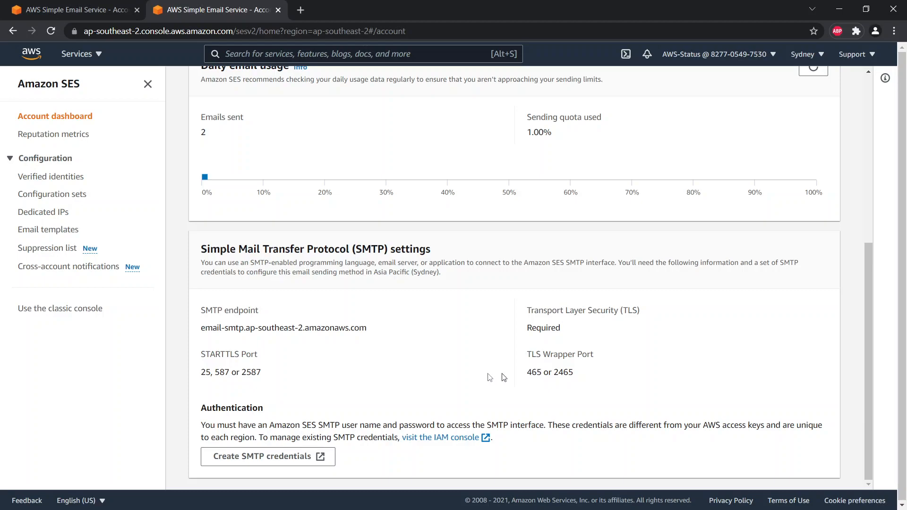